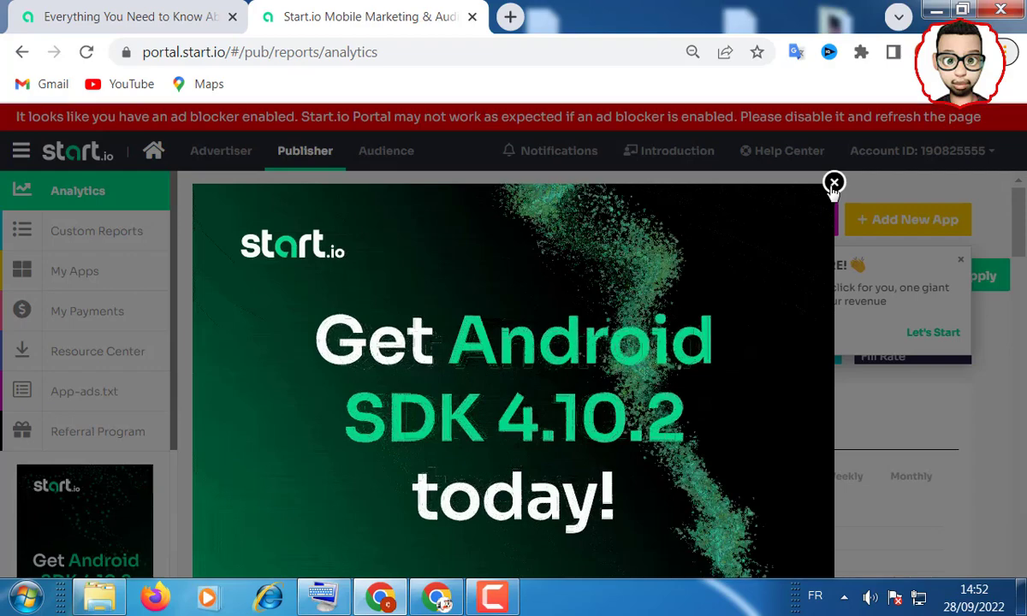
Close the SDK promo popup and review the Sep 21–27 revenue, impressions and clicks
click(834, 184)
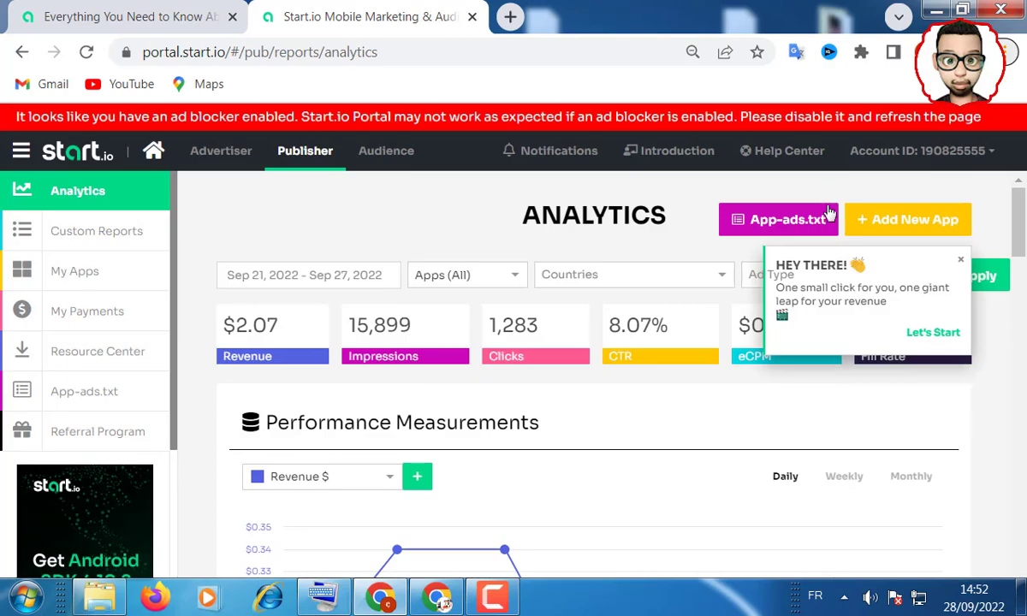
scroll(440, 372, down, 3)
scroll(440, 382, up, 3)
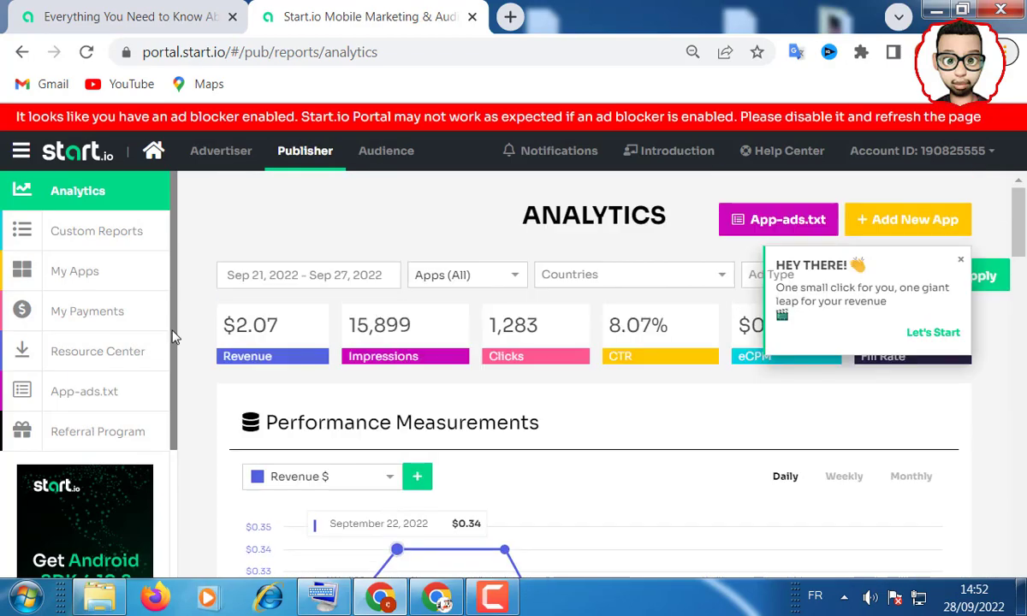
Open the Payments Reports page and translate it with Google Translate's 'Traduire cette page'
click(92, 311)
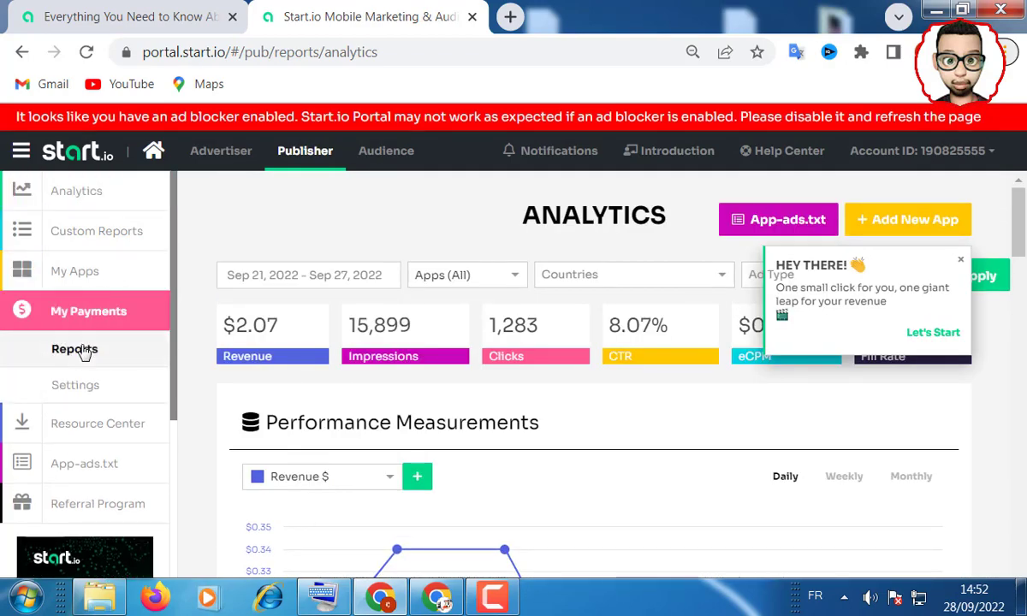
click(83, 352)
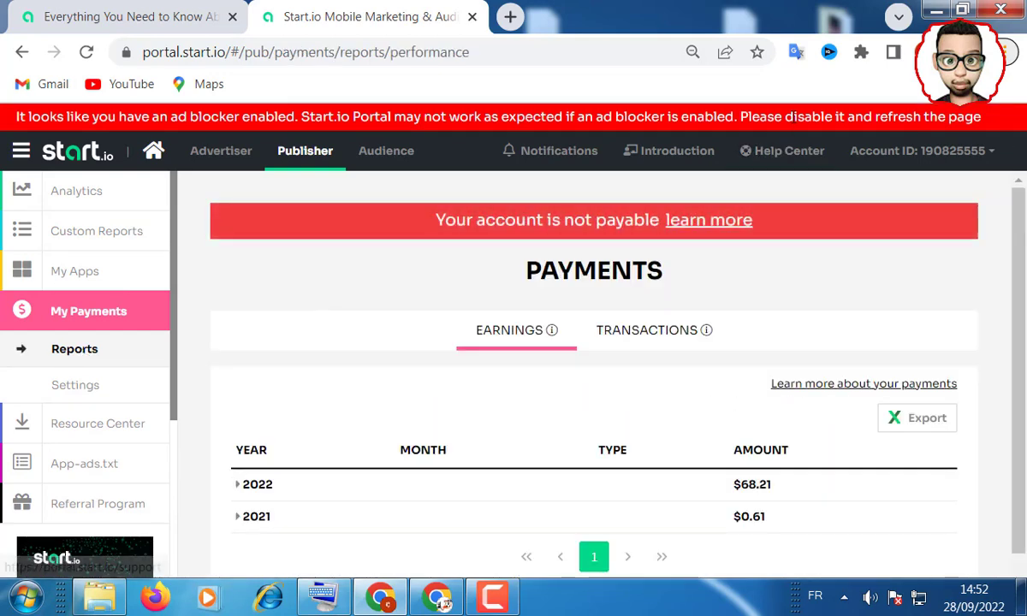
click(796, 53)
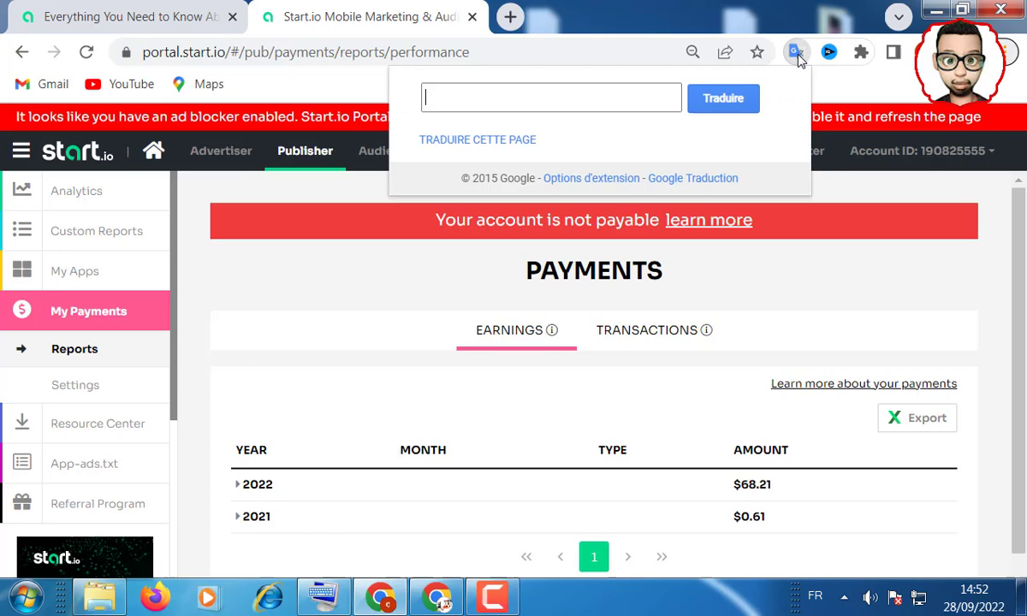
click(514, 141)
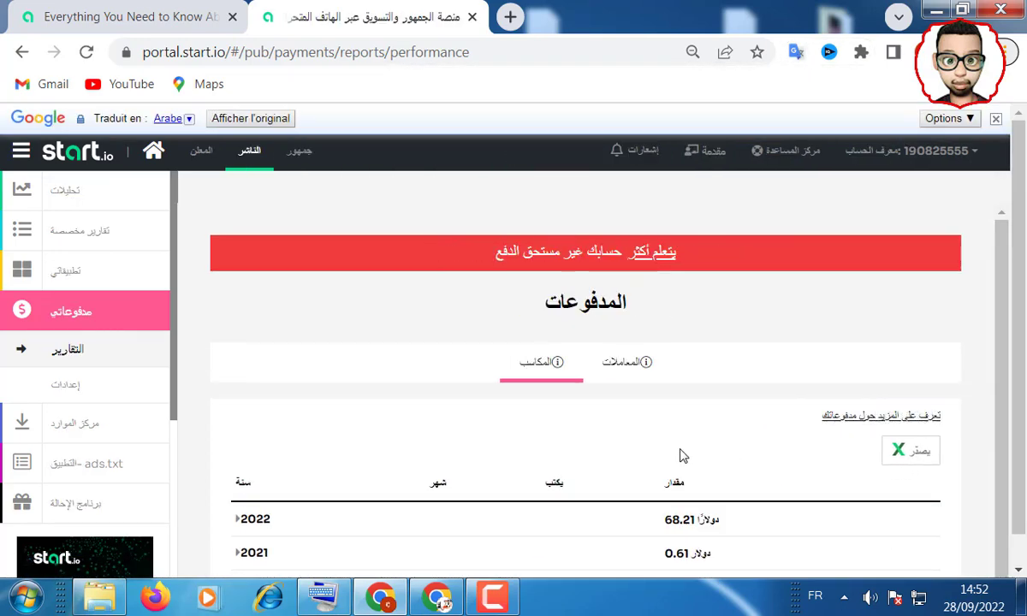
On the Arabic-translated Payments page, switch to Transactions (المعاملات) and view Payments History
scroll(679, 453, down, 1)
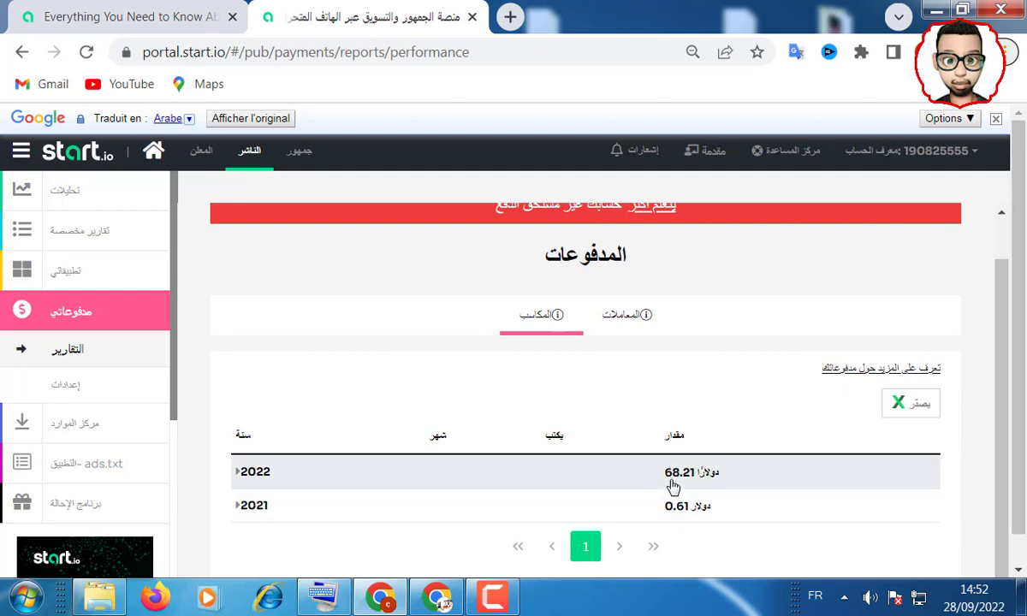
click(629, 315)
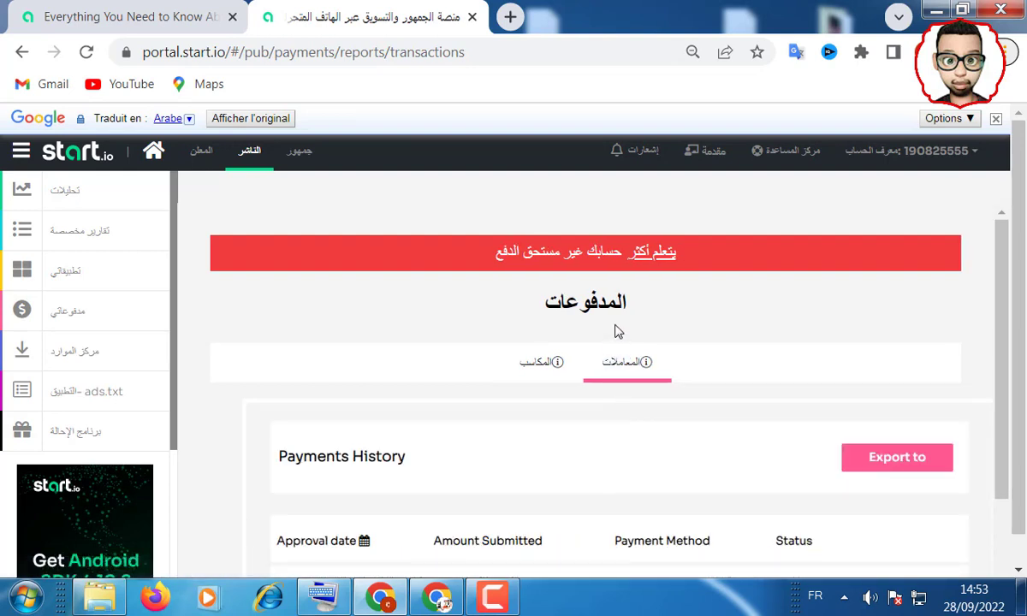
scroll(616, 332, down, 2)
scroll(616, 332, up, 2)
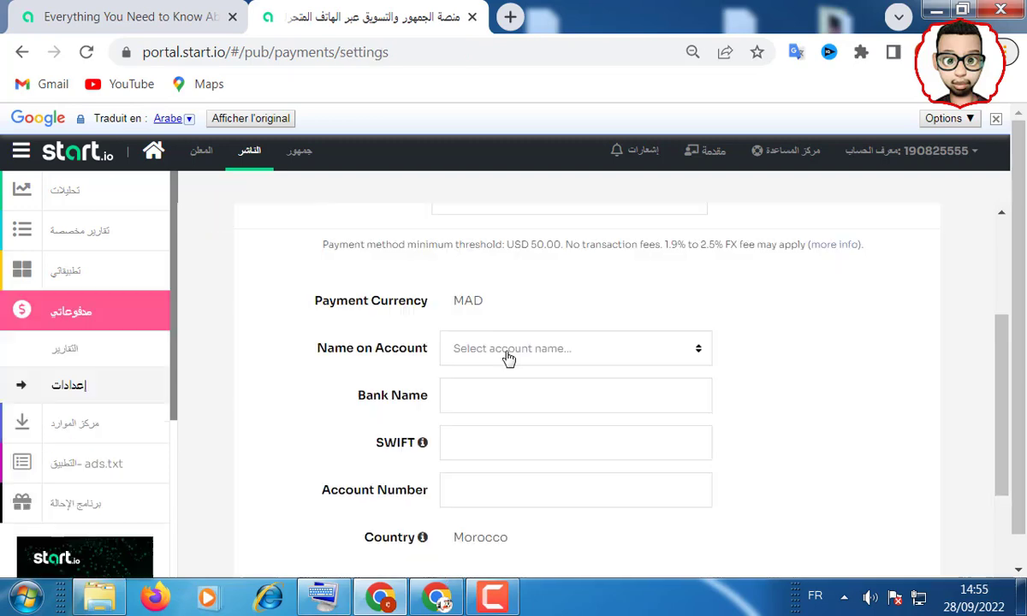
Set the Payment Method to eCheck / Local Bank Transfer
scroll(508, 357, up, 3)
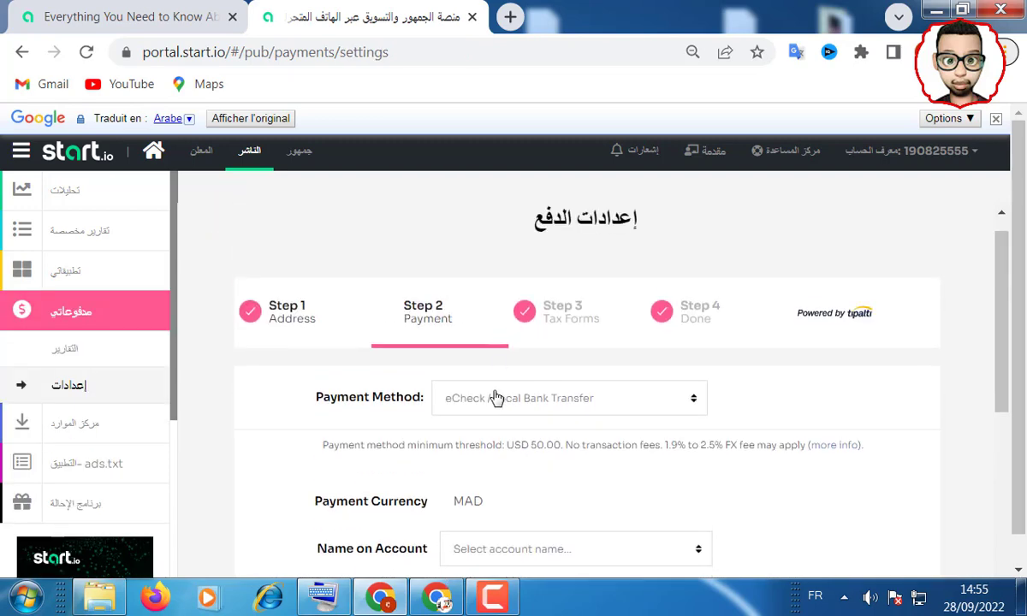
click(470, 398)
click(487, 434)
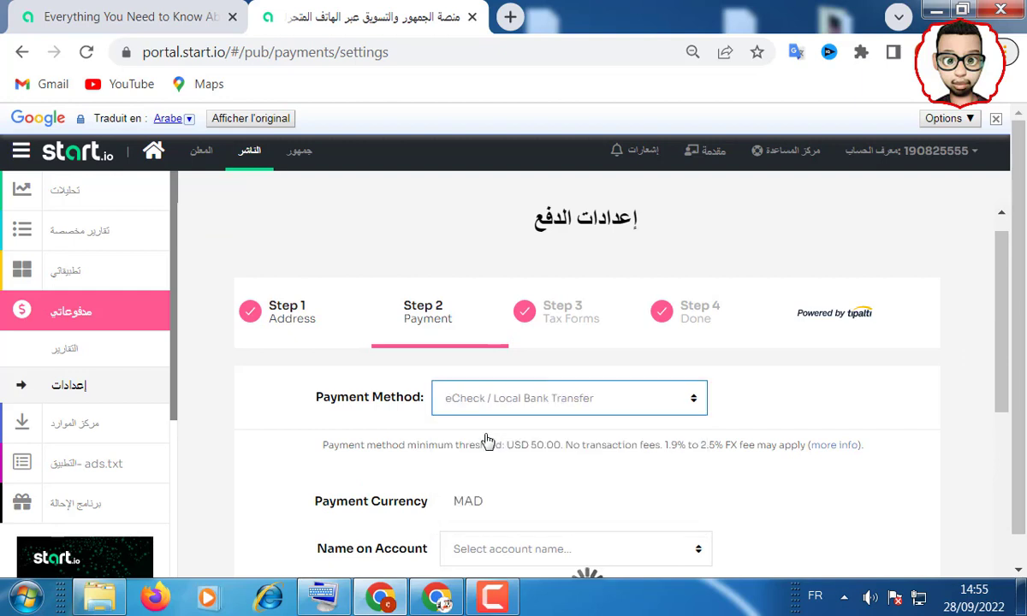
scroll(500, 447, down, 2)
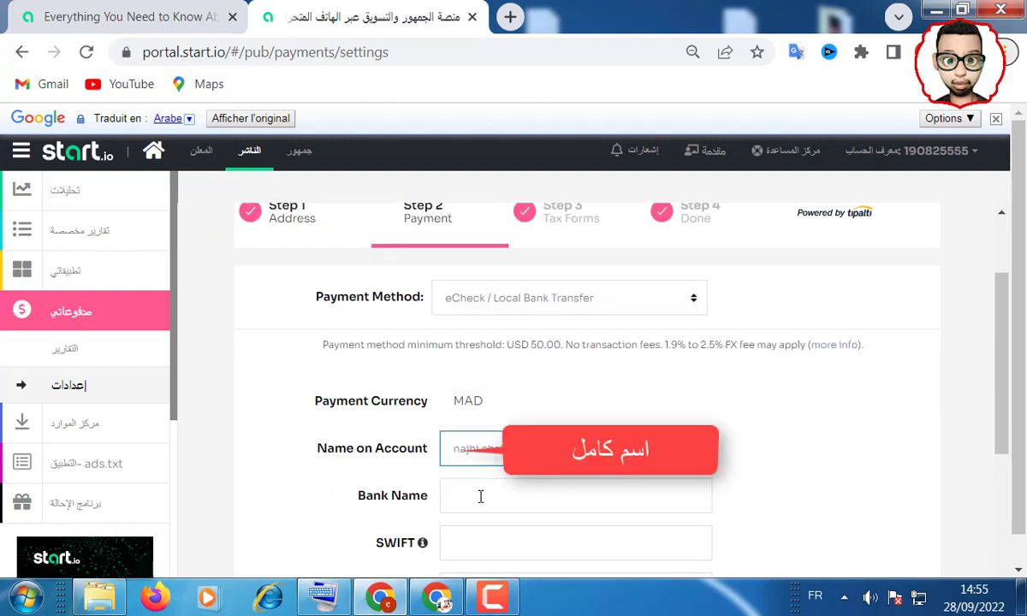
Enter 'société générale marocaine de banques' as the Bank Name
click(480, 495)
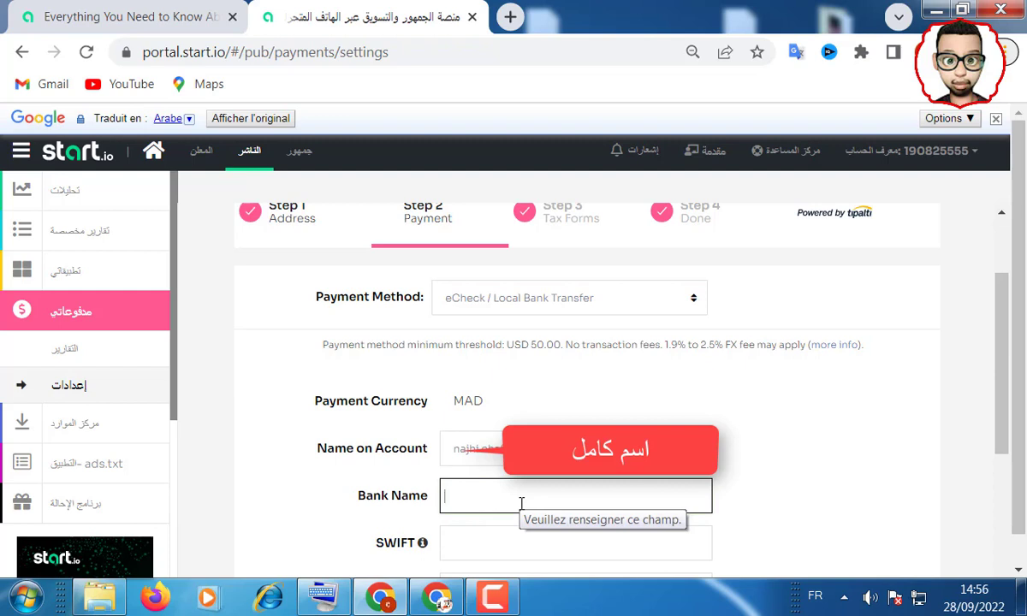
text(s)
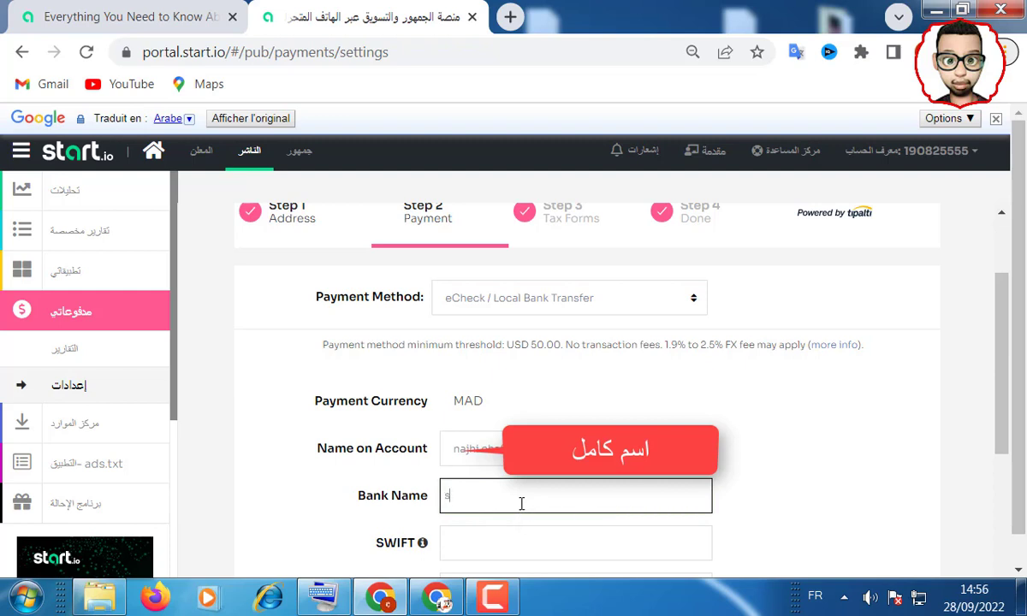
text(oc)
text(i)
text(eye)
key(BackSpace)
key(BackSpace)
text(té ge)
text(n)
key(BackSpace)
key(BackSpace)
text(énérale marocaine )
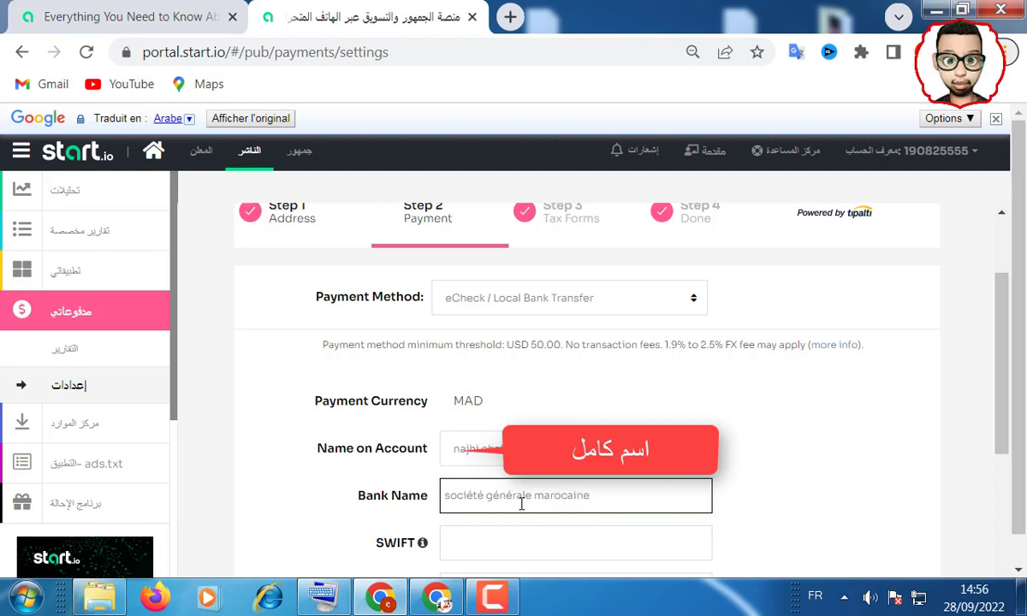
text(de banques)
Enter SWIFT code SGMBMAMC and copy its SGMB prefix
click(515, 541)
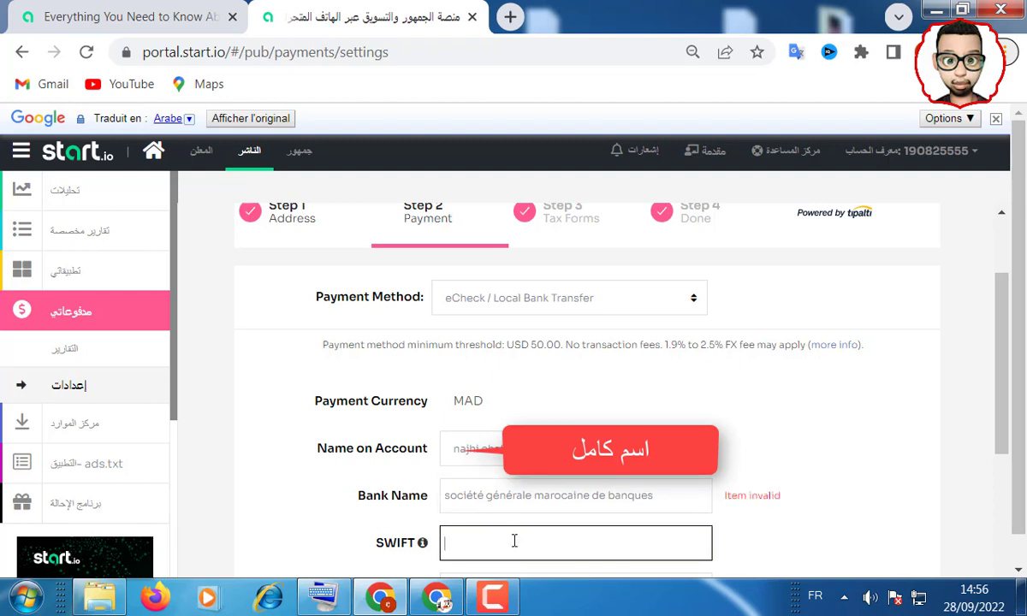
text(SGMBMAMC)
drag(478, 545, 432, 542)
key(ctrl+c)
right_click(453, 543)
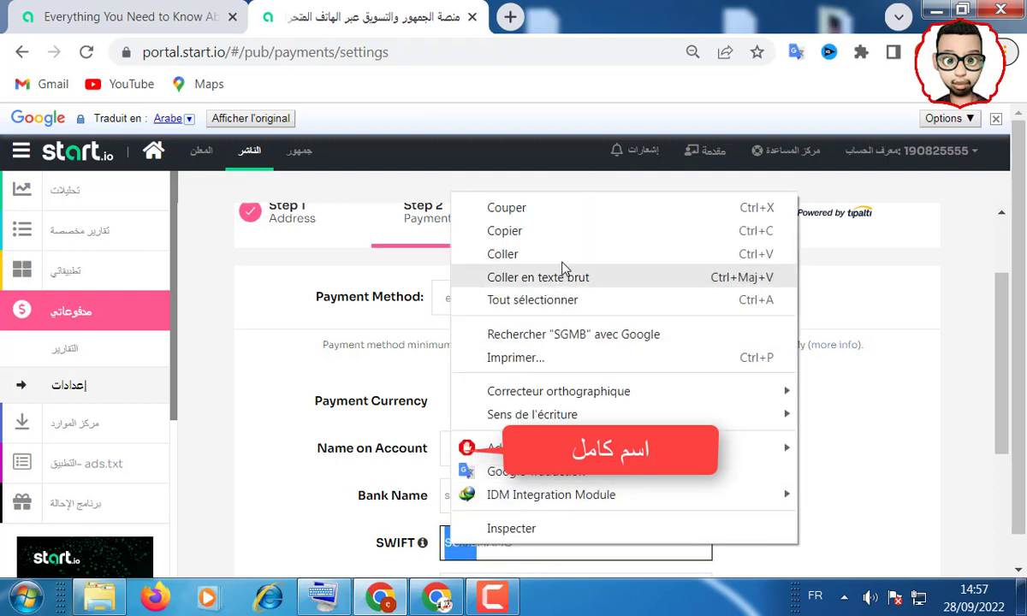
click(505, 231)
Replace the full Bank Name with the pasted SGMB
double_click(467, 494)
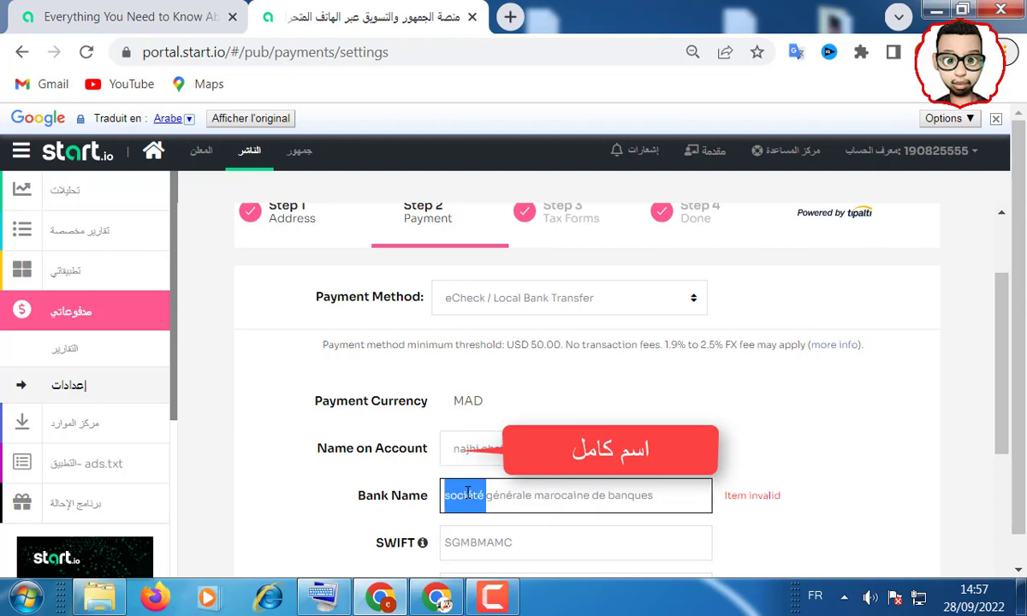
triple_click(467, 494)
right_click(467, 494)
click(488, 203)
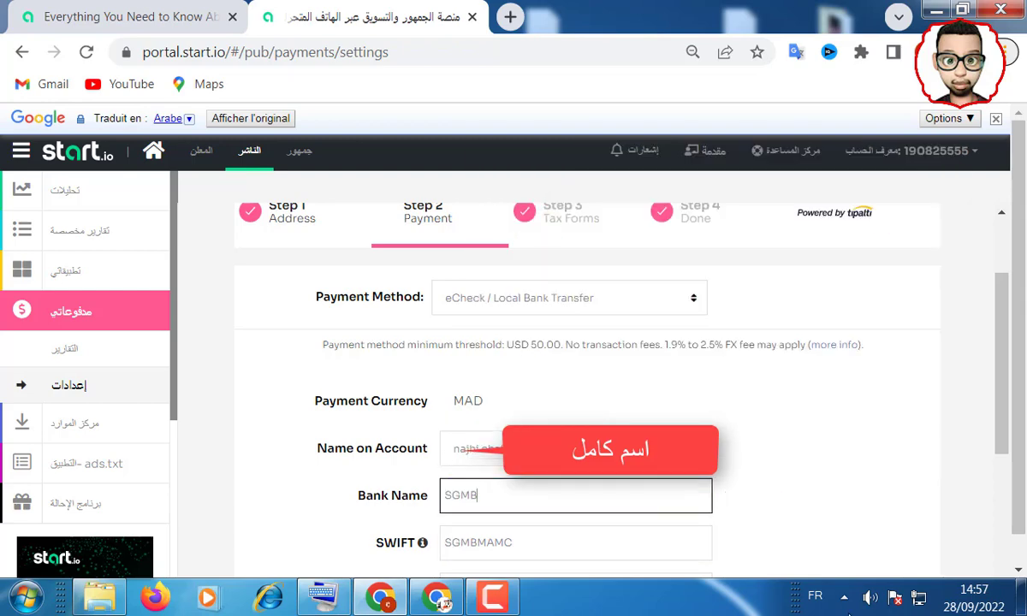
Enter the bank account number and continue to the tax form step
scroll(736, 470, down, 4)
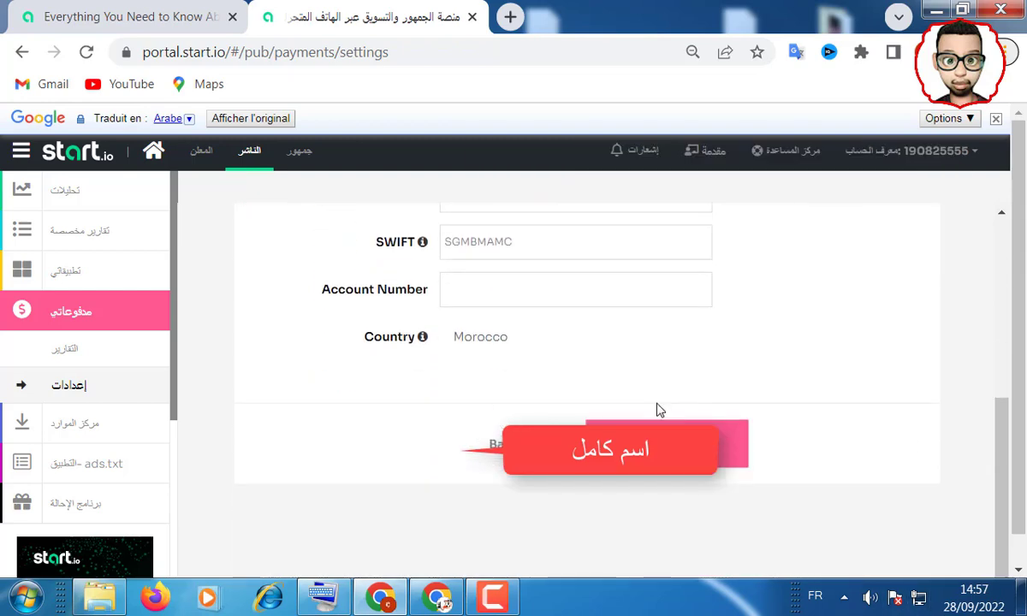
click(533, 290)
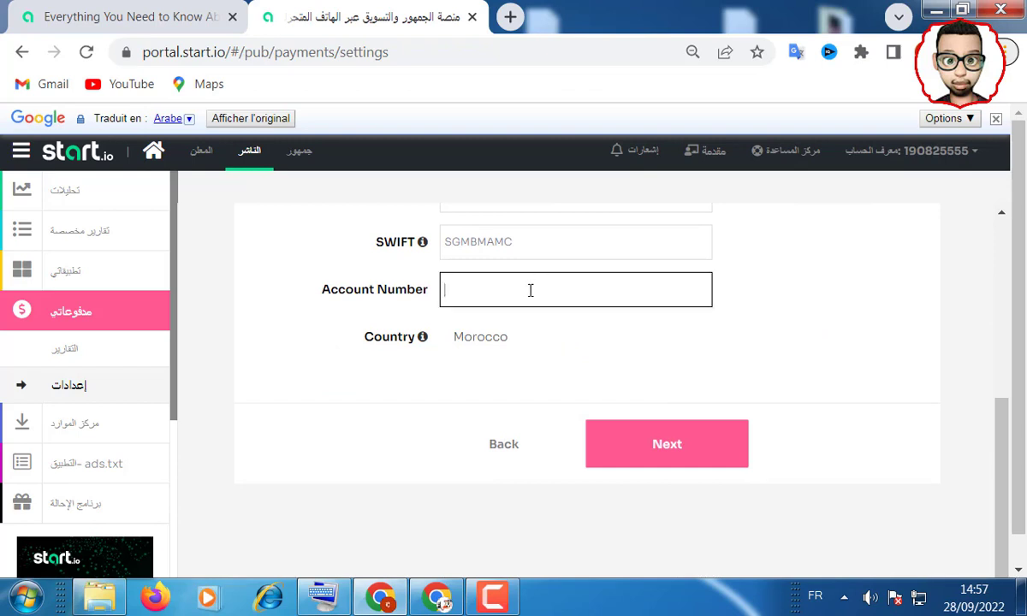
text(022)
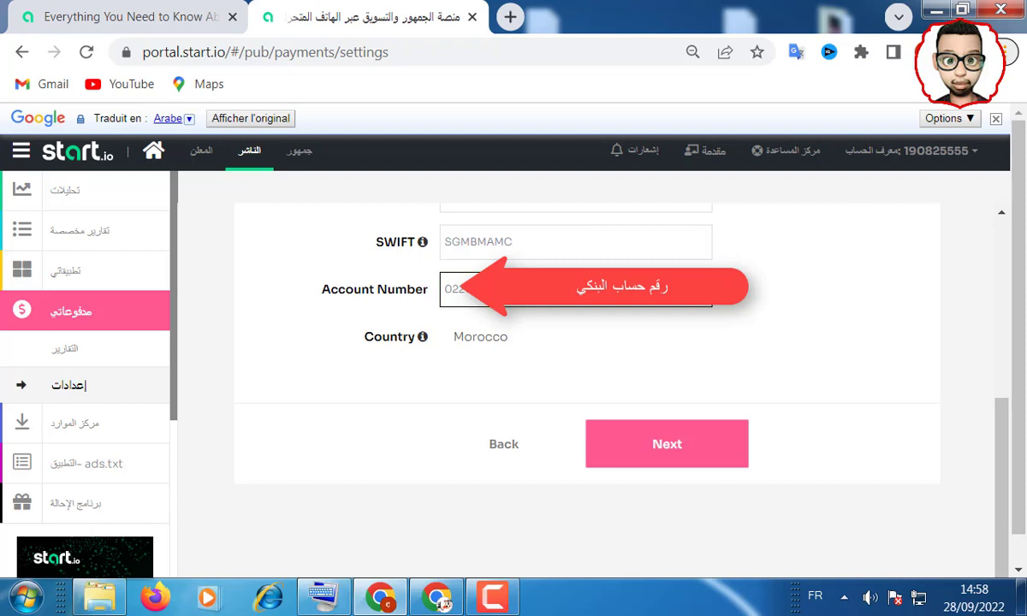
click(639, 451)
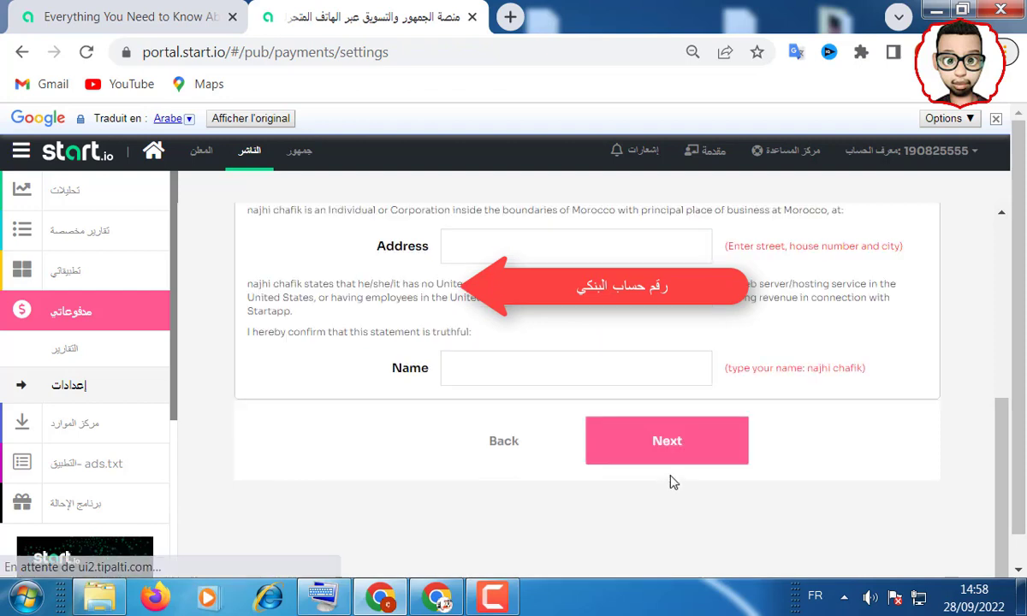
Enter the account holder's full name in the tax statement's Name field
click(462, 244)
scroll(501, 385, up, 1)
click(497, 468)
text(NAJHI)
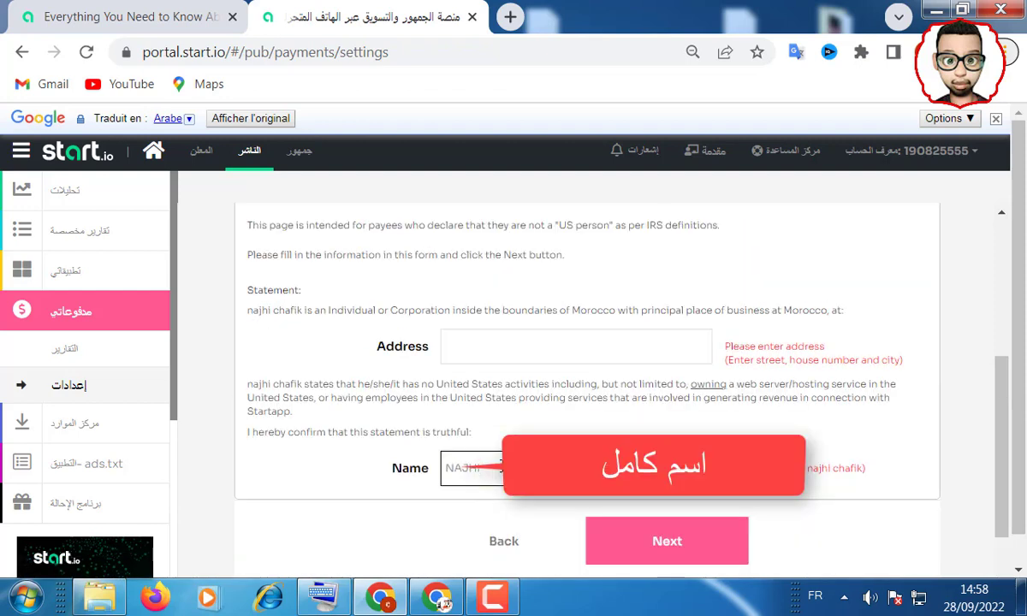
text( CH)
Fill in the home address and submit to reach the Step 4 Done confirmation
click(532, 338)
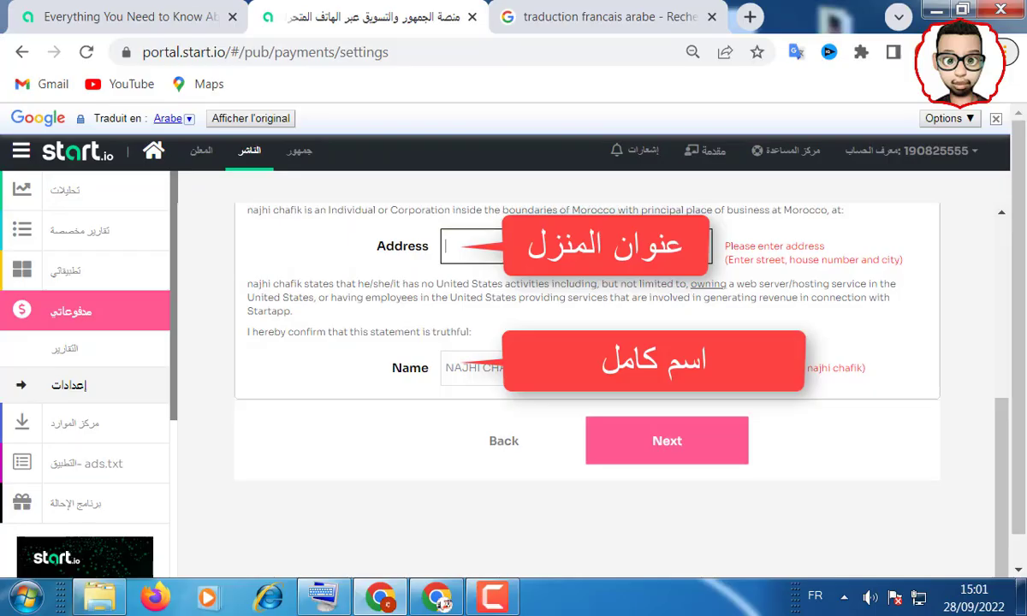
text(HAY)
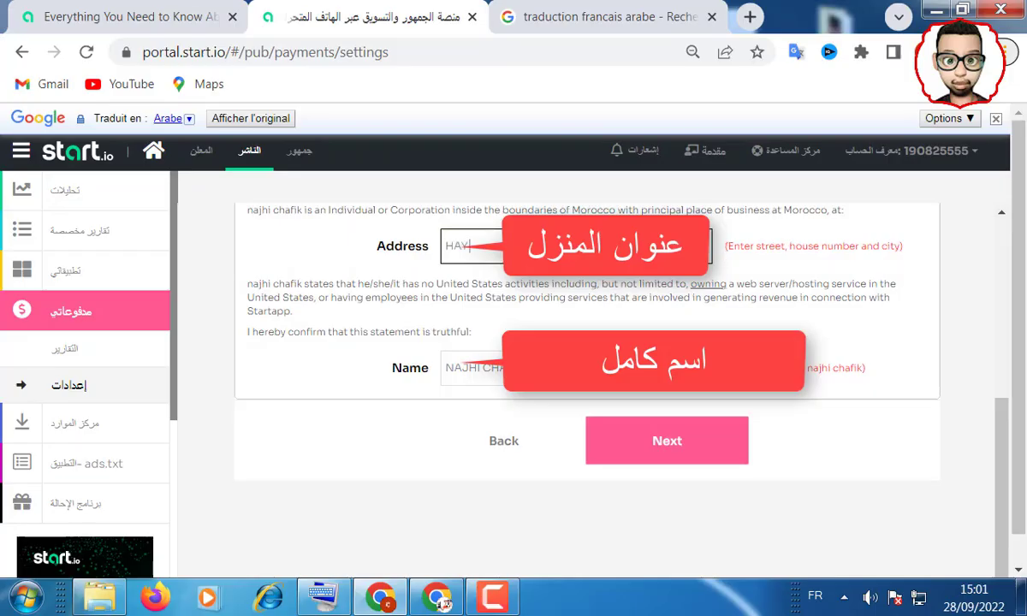
text( SAL)
click(674, 438)
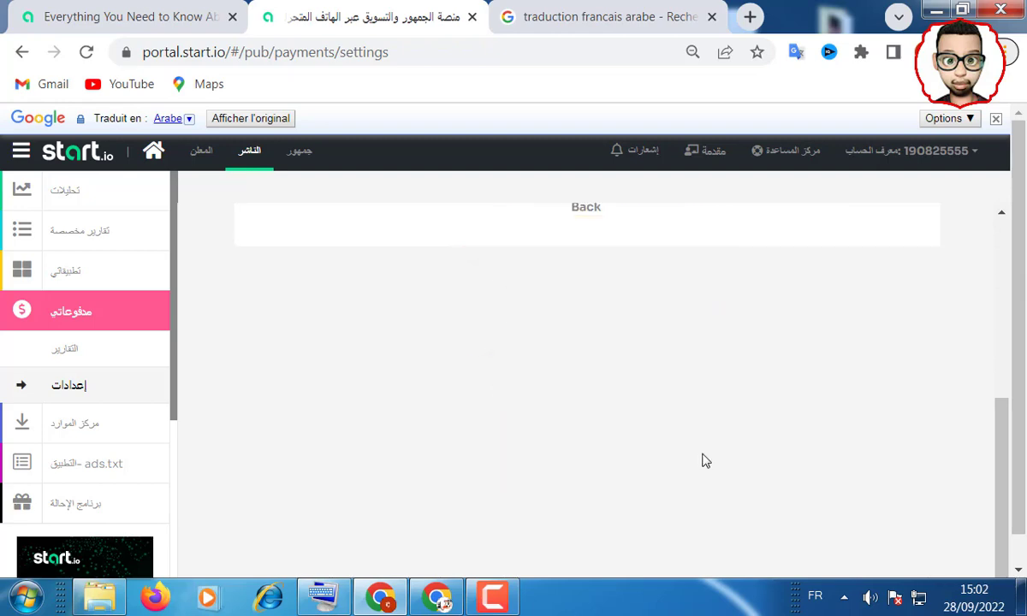
scroll(700, 449, up, 2)
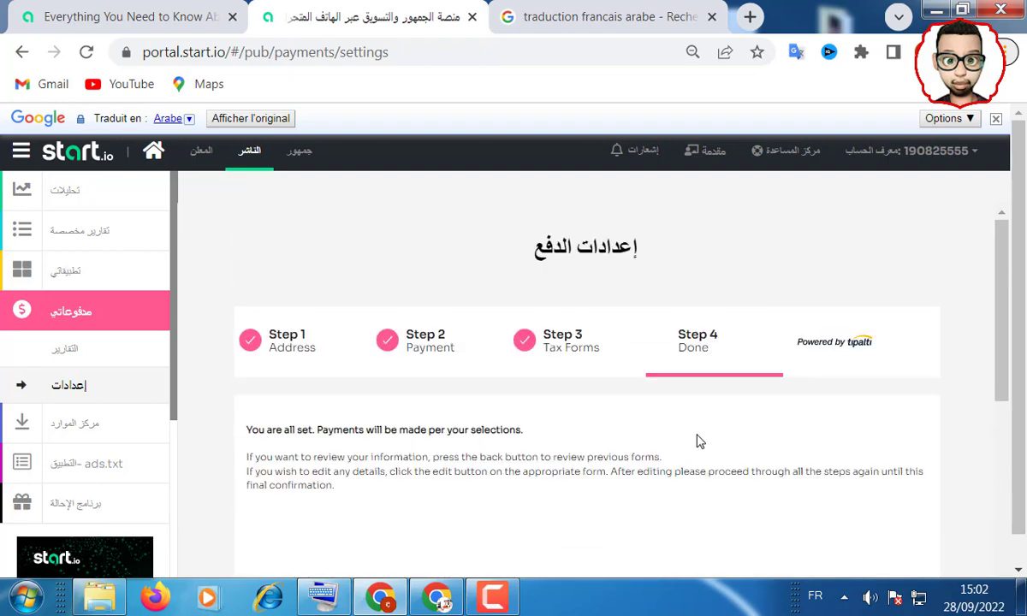
scroll(697, 440, down, 2)
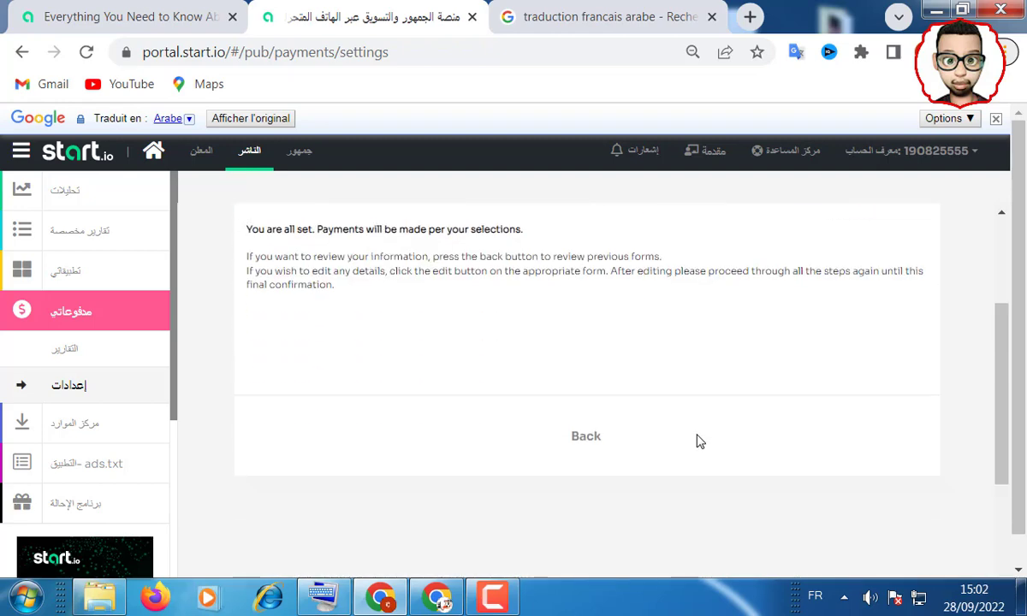
triple_click(457, 228)
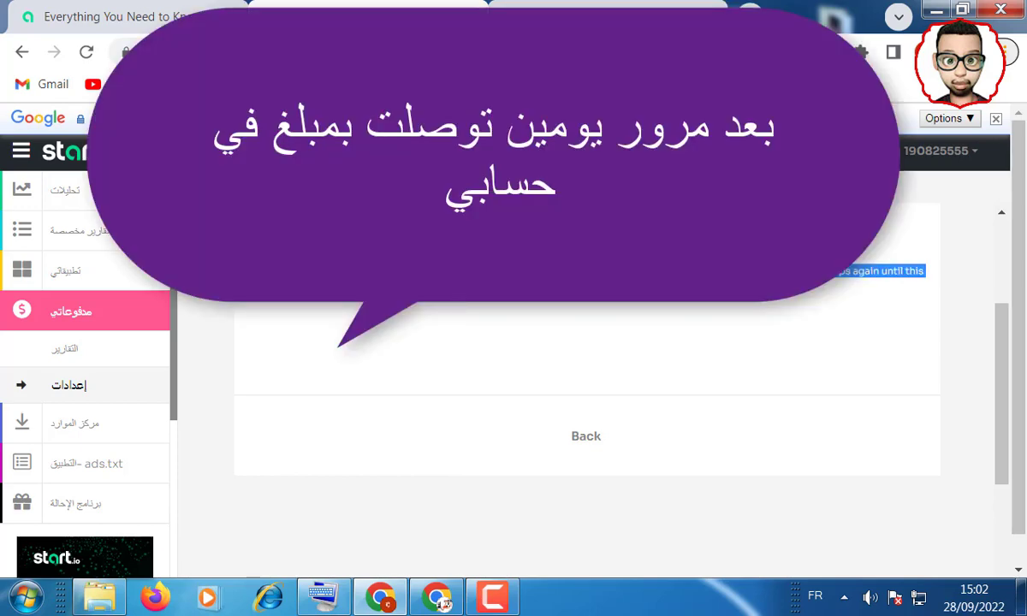
Open the Payments Reports (التقارير) table and export it as a CSV file
right_click(453, 267)
click(492, 277)
scroll(586, 385, up, 2)
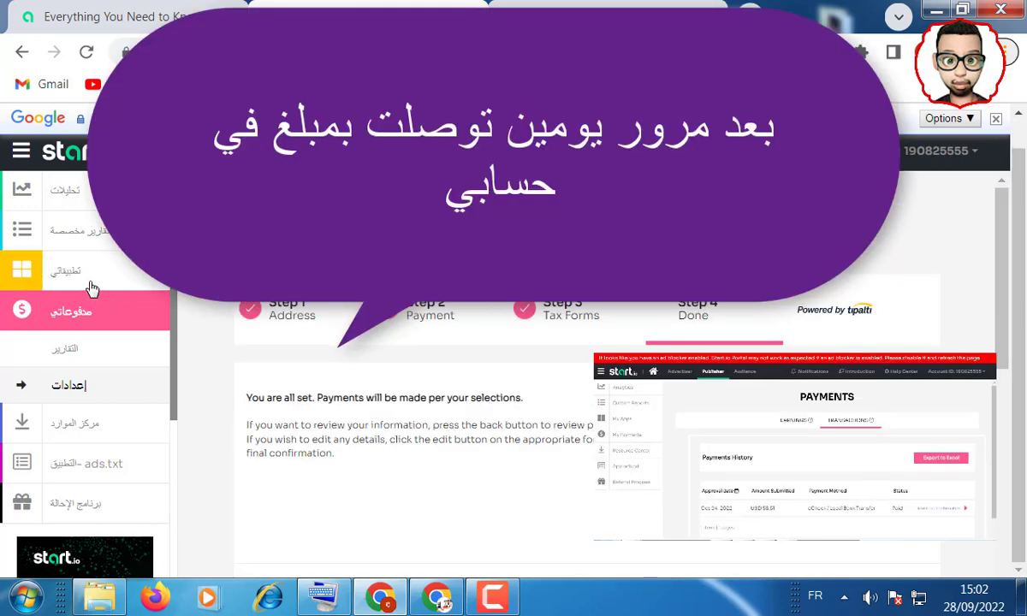
click(77, 352)
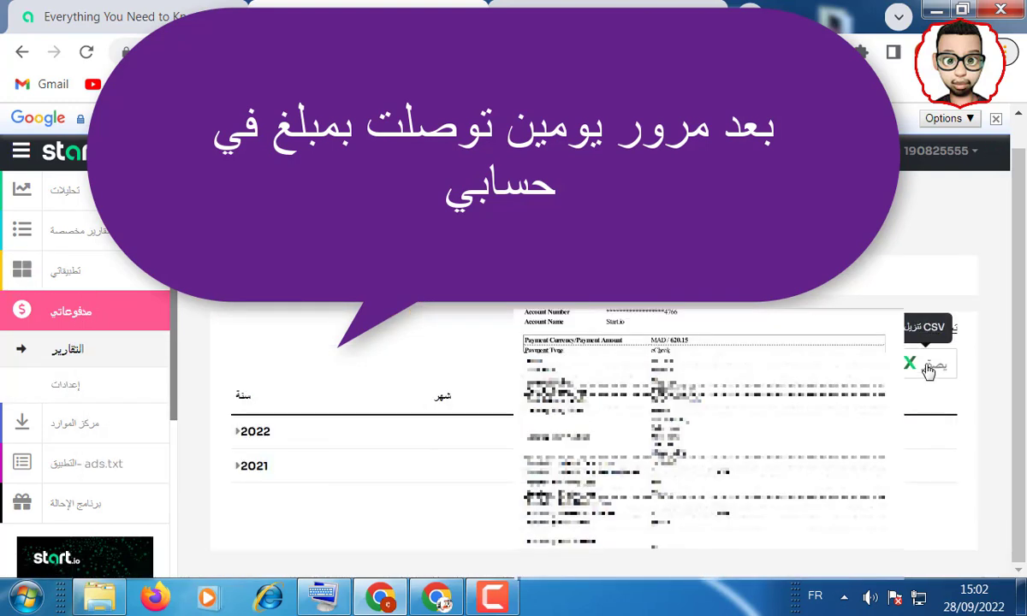
click(930, 368)
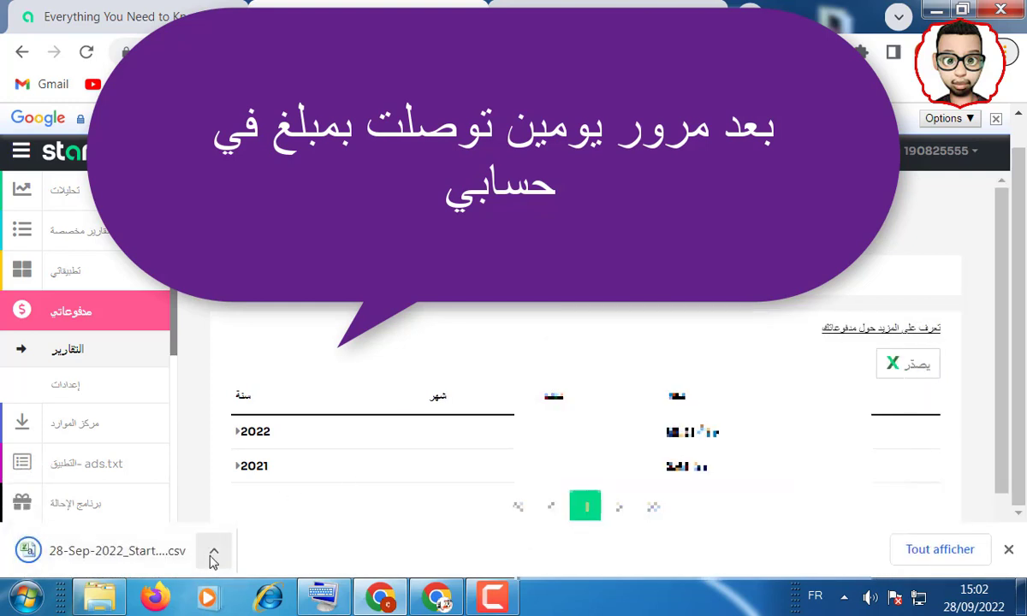
click(213, 558)
click(239, 454)
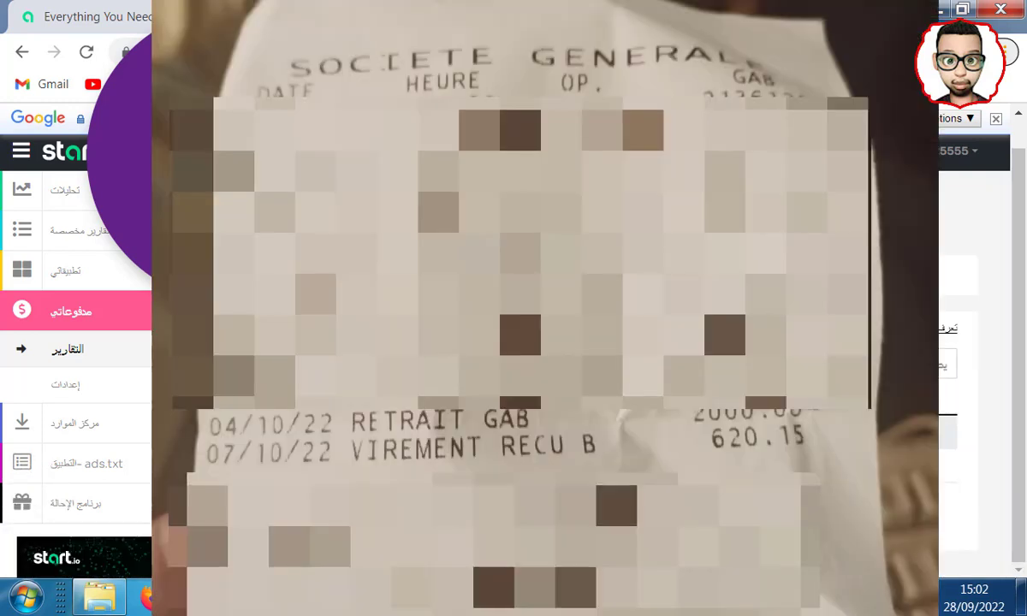